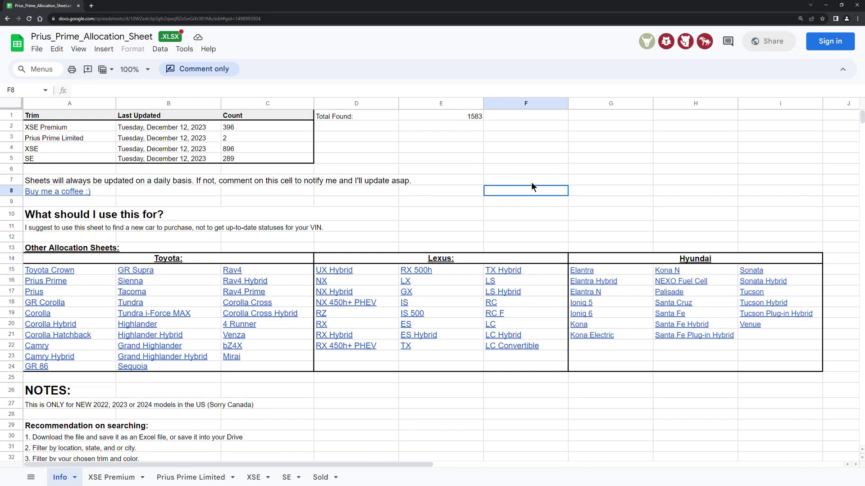
Look over the index sheet's headings and the Toyota-to-Lexus brand header row.
click(365, 214)
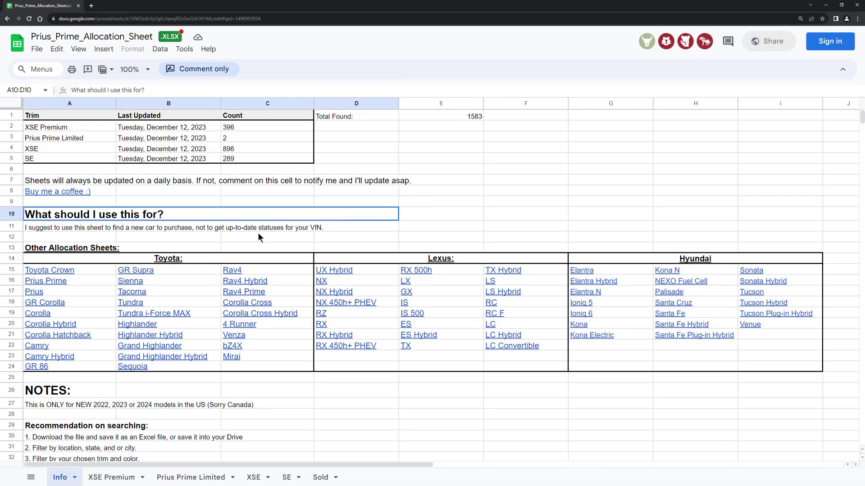
click(214, 238)
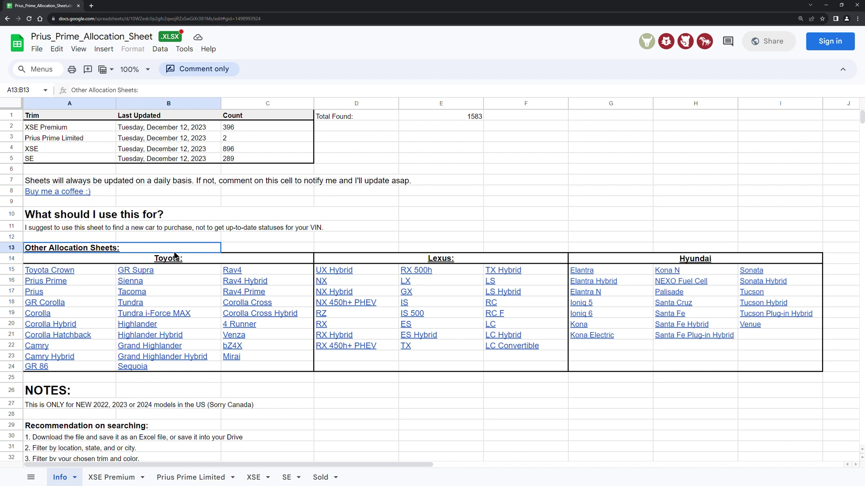
click(93, 260)
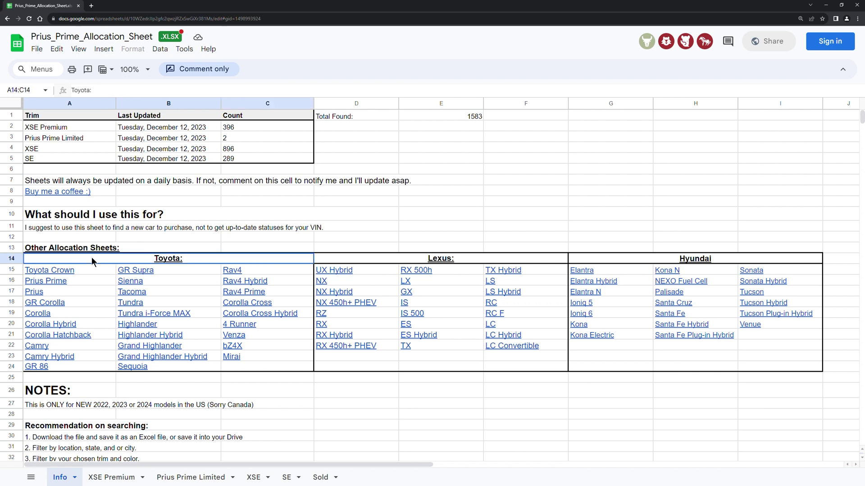
drag(91, 258, 646, 258)
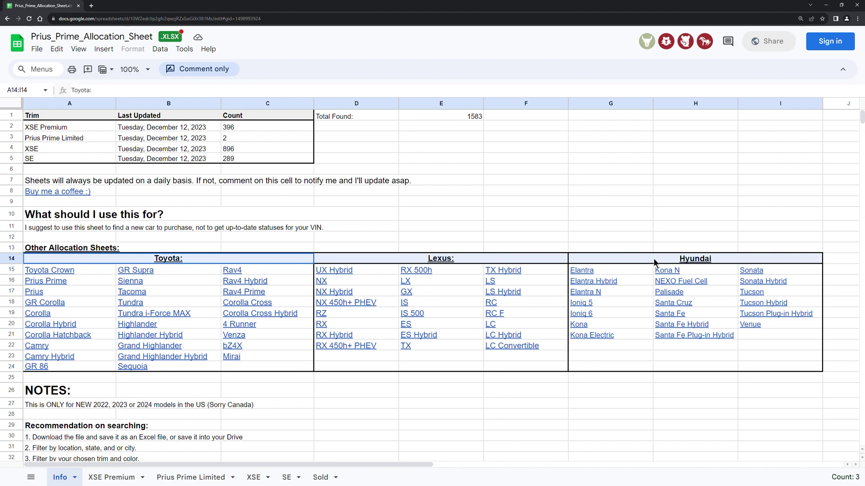
click(612, 246)
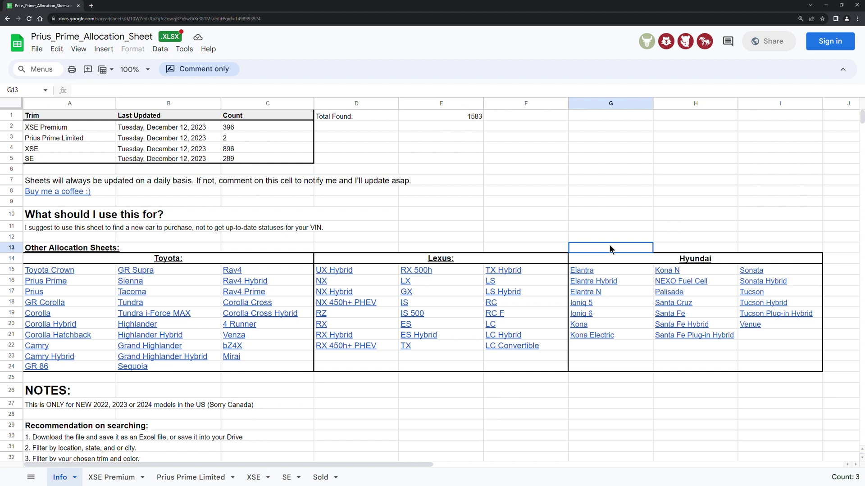
drag(493, 249, 357, 255)
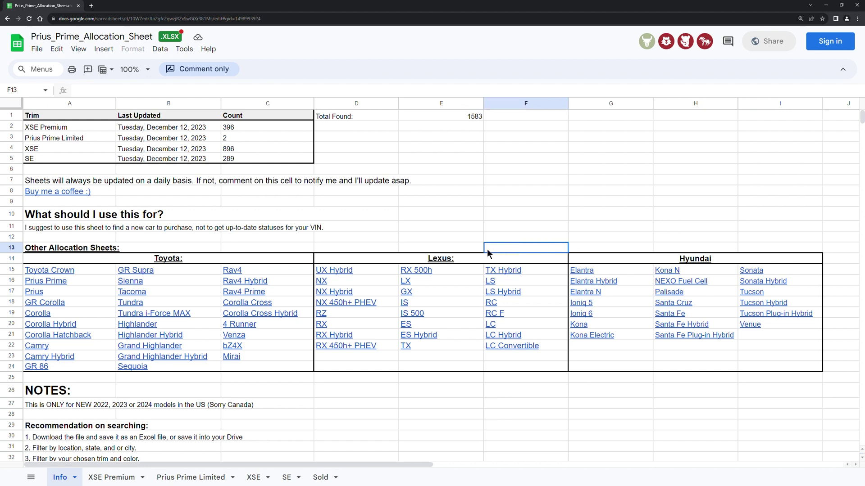
click(349, 248)
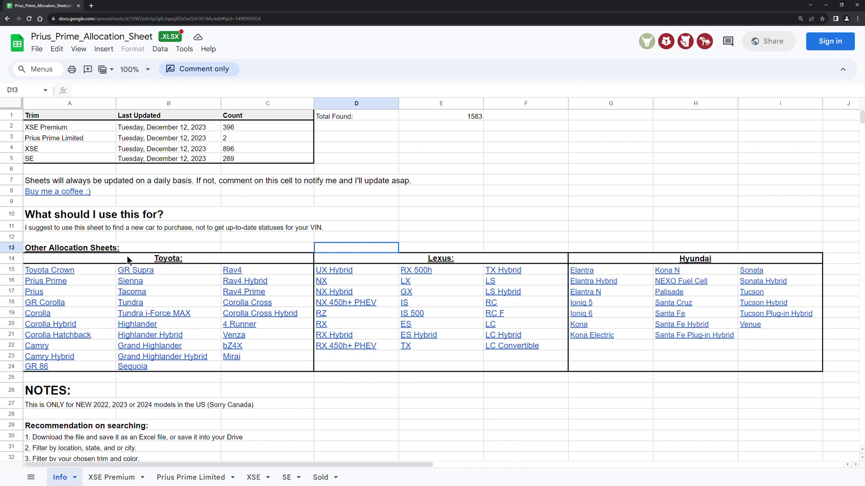
Select the model-link table, the document title and the trim count table A2:C5.
mouse_move(127, 256)
mouse_down()
mouse_move(244, 367)
mouse_move(326, 376)
mouse_up()
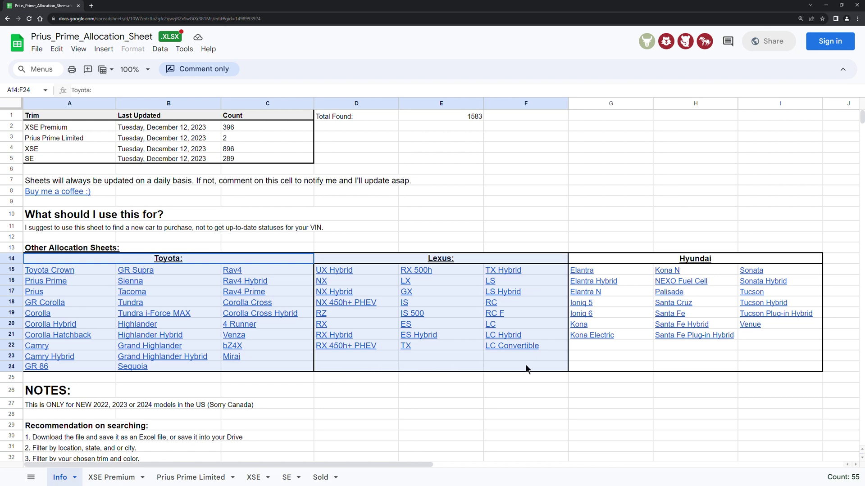
drag(526, 368, 642, 370)
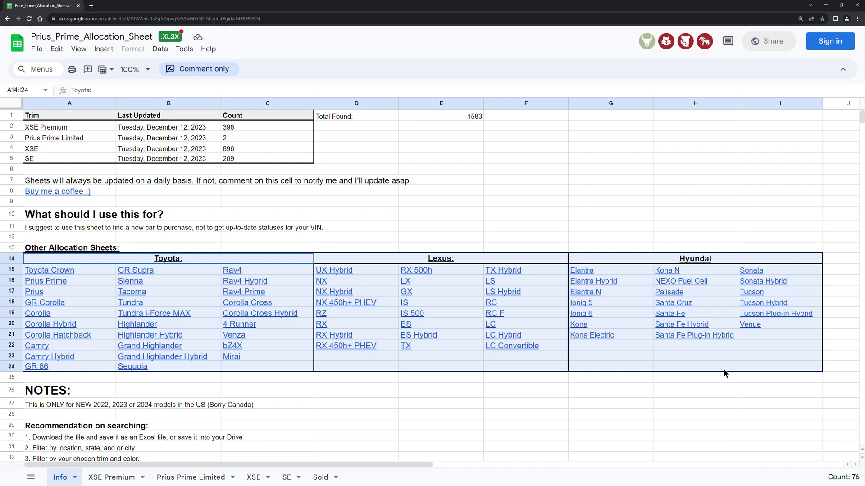
click(440, 248)
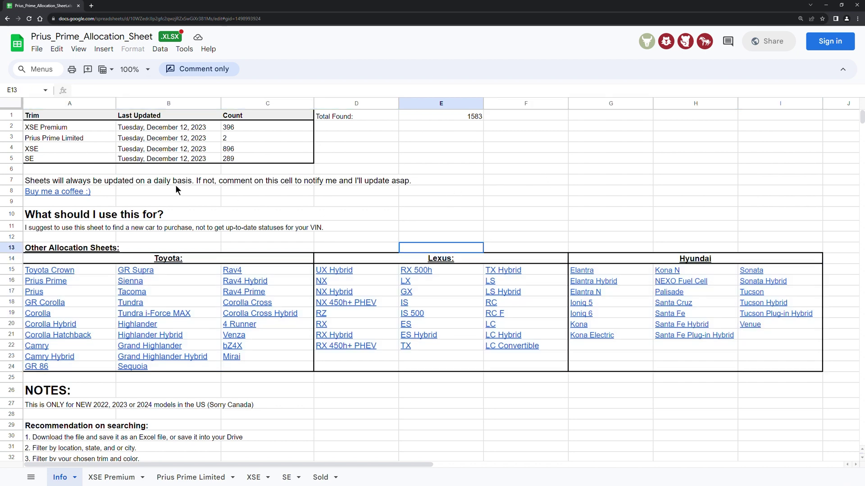
drag(153, 36, 32, 45)
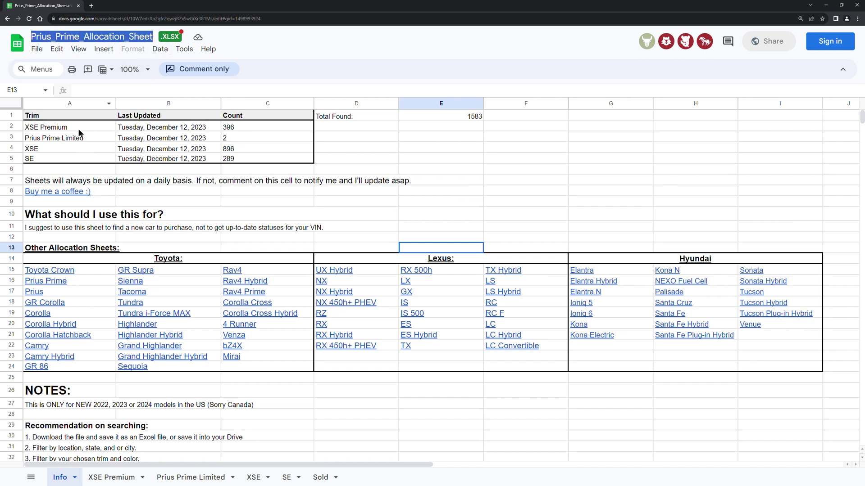
drag(77, 128, 230, 160)
mouse_move(100, 260)
mouse_down()
mouse_move(270, 332)
mouse_move(314, 368)
mouse_move(590, 388)
mouse_move(654, 358)
mouse_move(666, 366)
mouse_up()
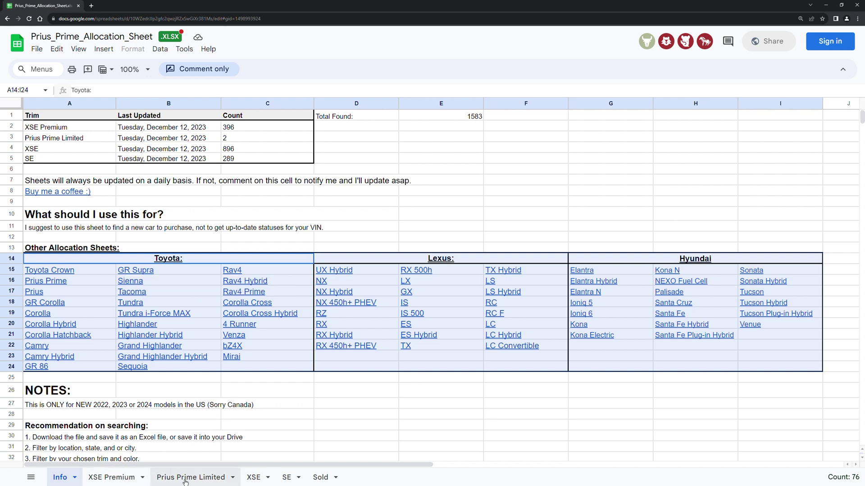
Open the linked GR 86 spreadsheet and select the GR86 Premium MT listing rows.
click(42, 369)
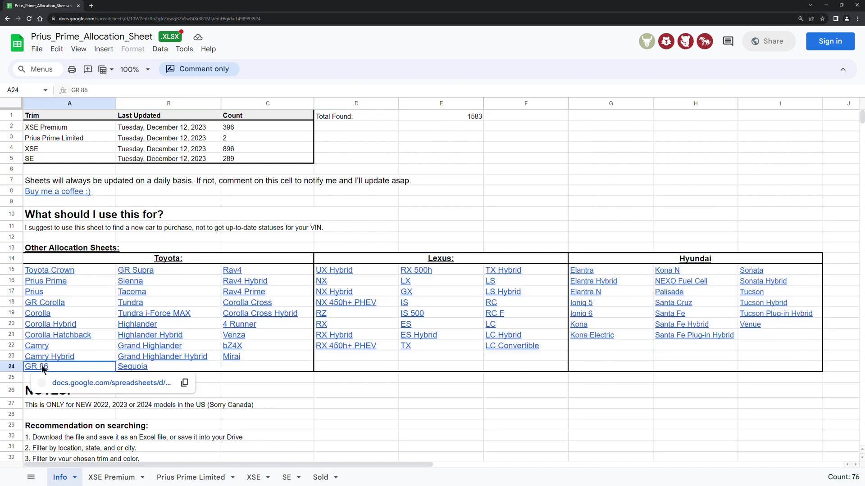
click(68, 384)
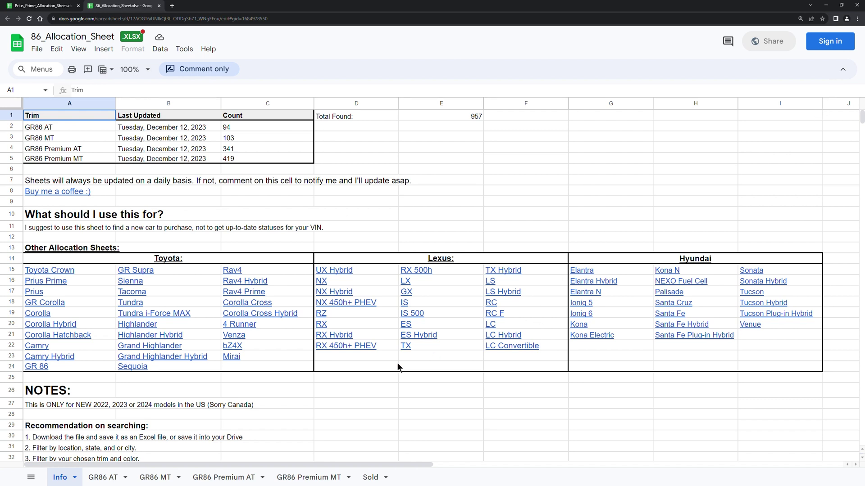
click(334, 424)
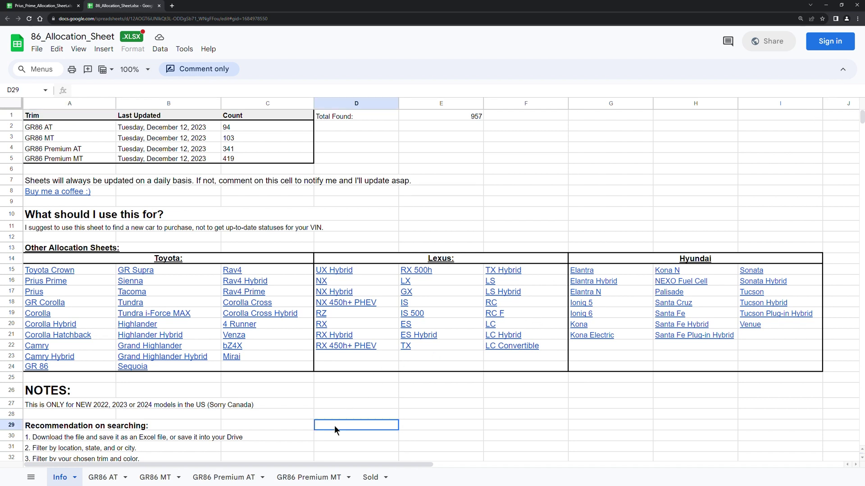
click(322, 479)
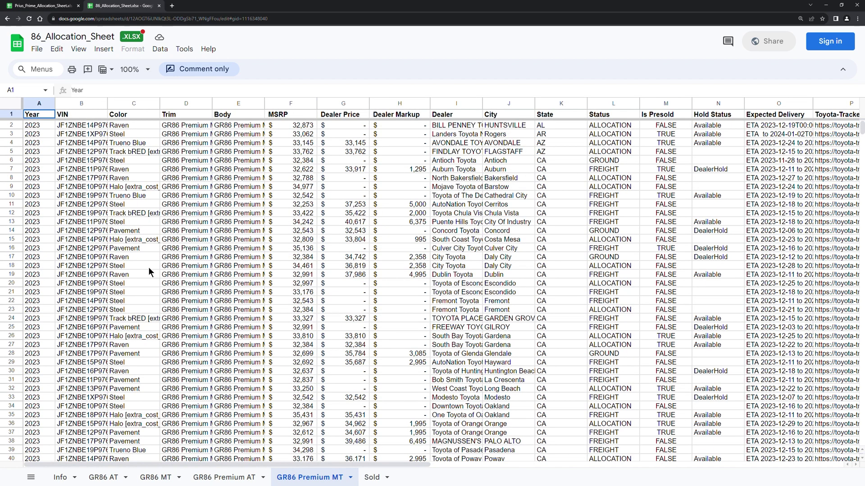
drag(40, 125, 236, 445)
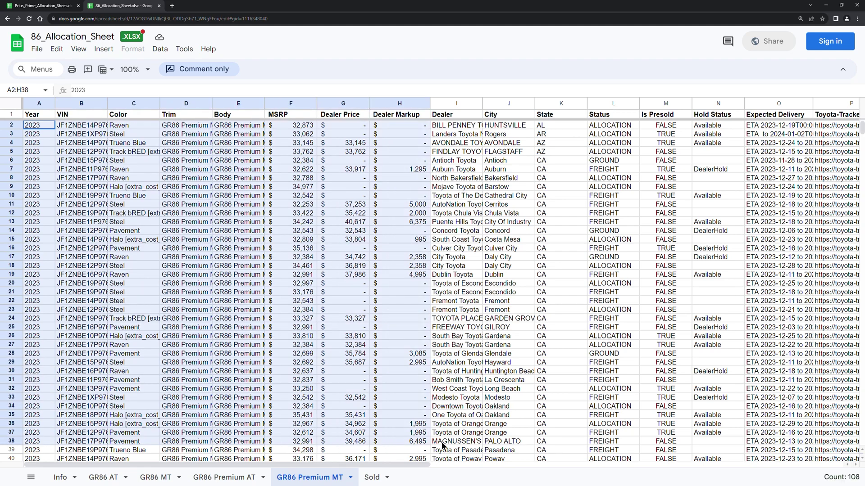
mouse_move(236, 445)
mouse_down()
mouse_move(842, 436)
mouse_move(863, 424)
mouse_move(574, 369)
mouse_up()
Pick a California State cell and move right toward the Status and Hold Status columns.
click(561, 364)
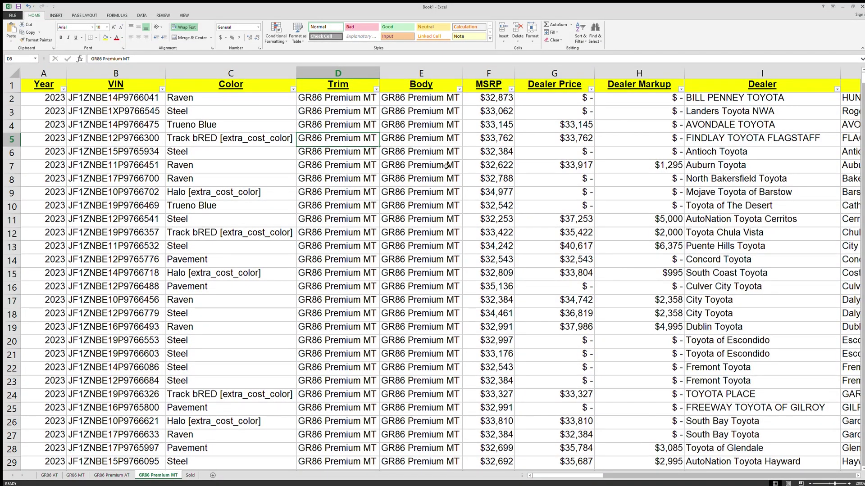
key(Right)
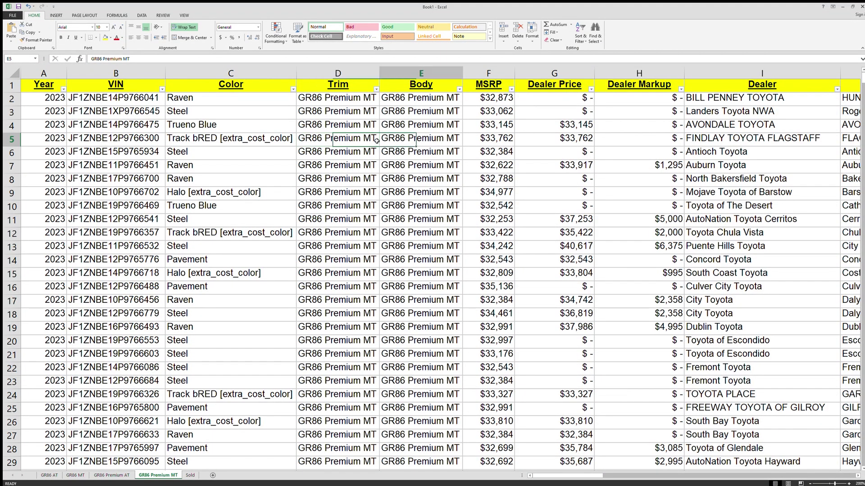
key(Right)
key(Right)
key(Right)
key(Right)
key(Right)
key(Right)
key(Right)
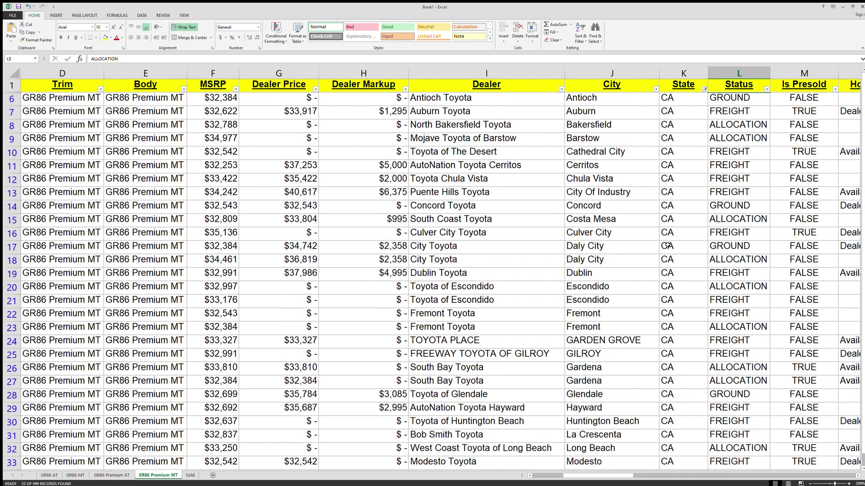
click(666, 139)
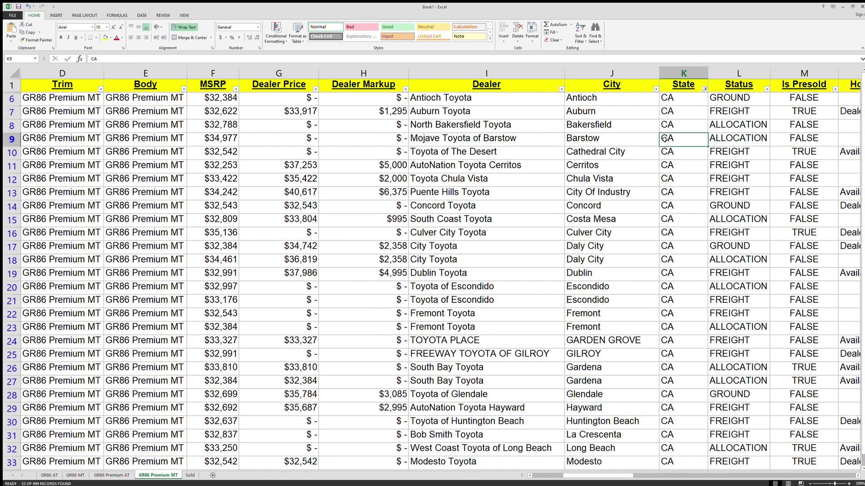
key(Right)
key(Right)
key(Right)
key(Right)
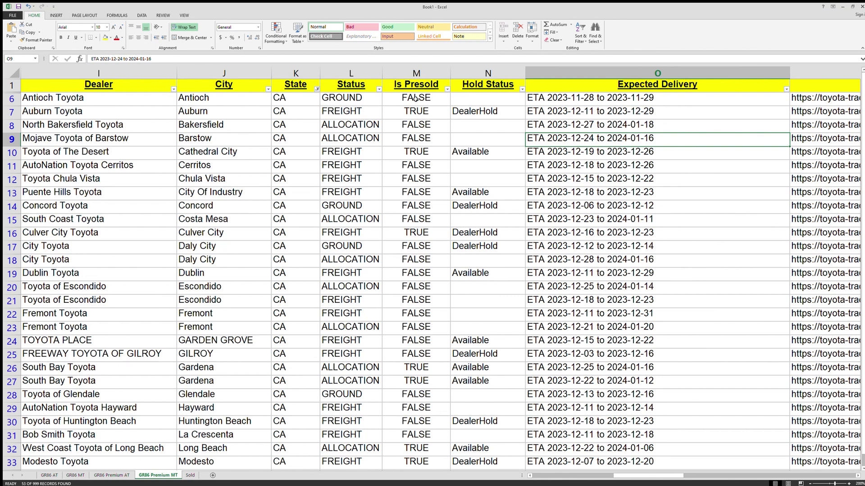
Highlight the Status, Is Presold and DealerHold Hold Status values down the California rows.
drag(359, 73, 465, 76)
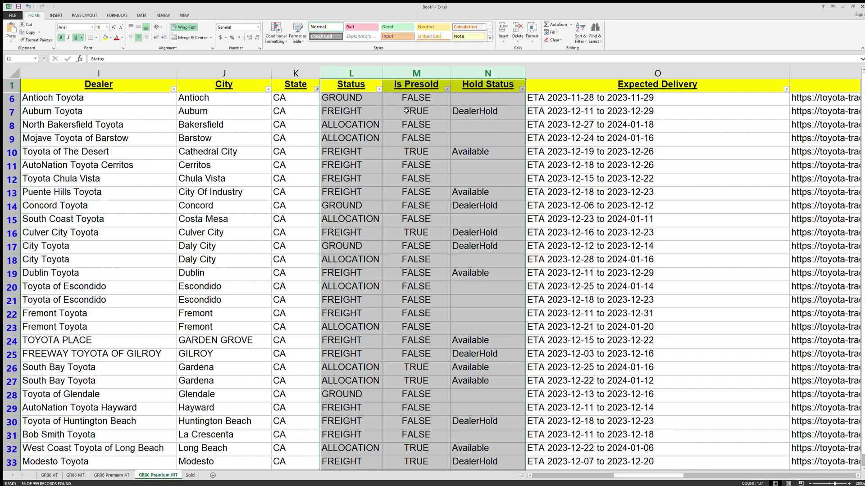
click(362, 98)
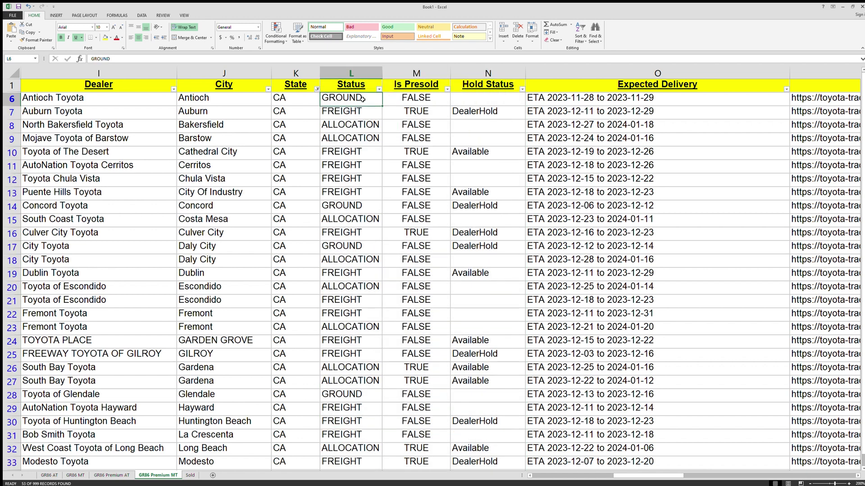
drag(358, 125, 356, 328)
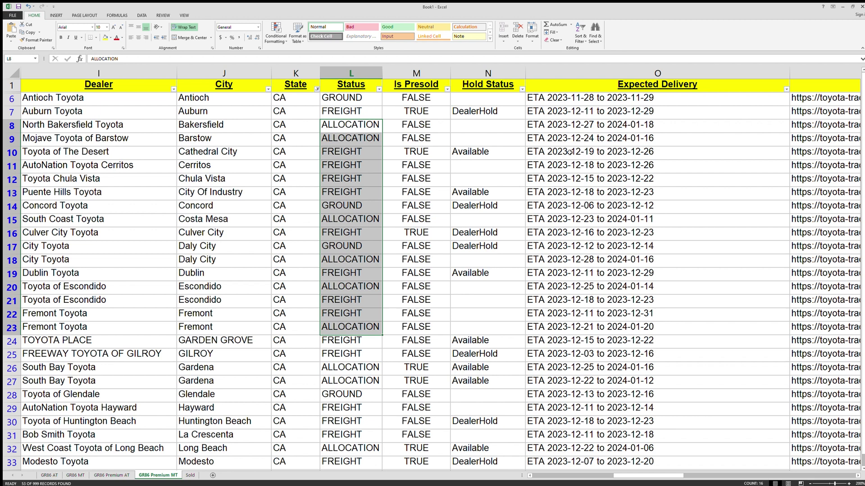
drag(417, 152, 435, 392)
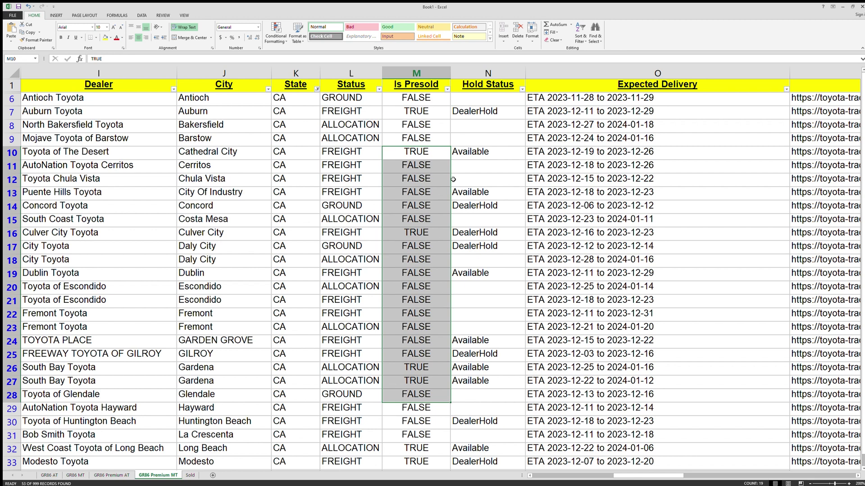
click(472, 115)
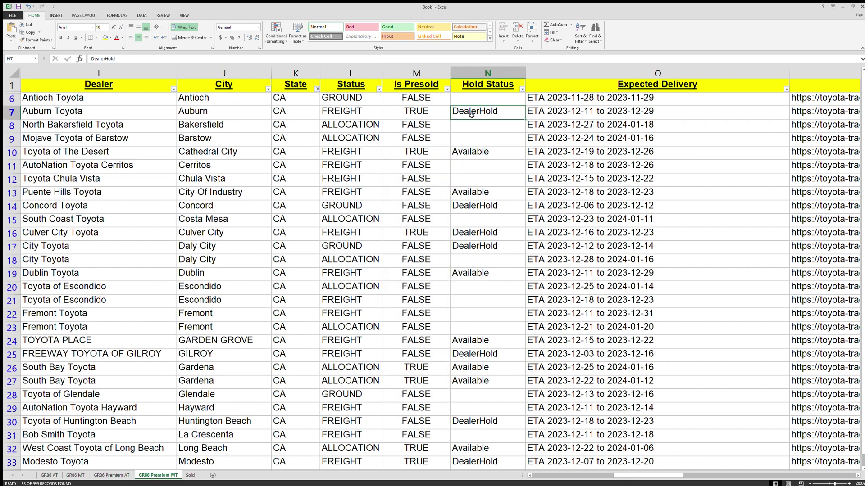
drag(471, 115, 496, 381)
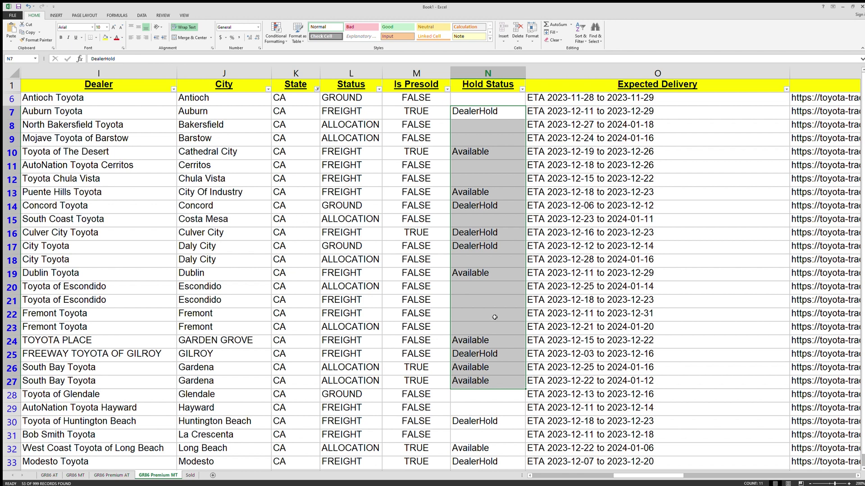
click(556, 478)
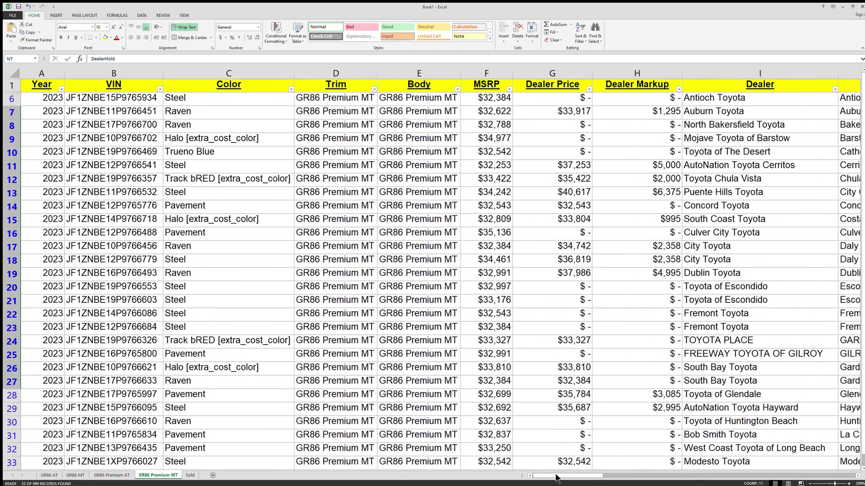
click(111, 476)
click(75, 476)
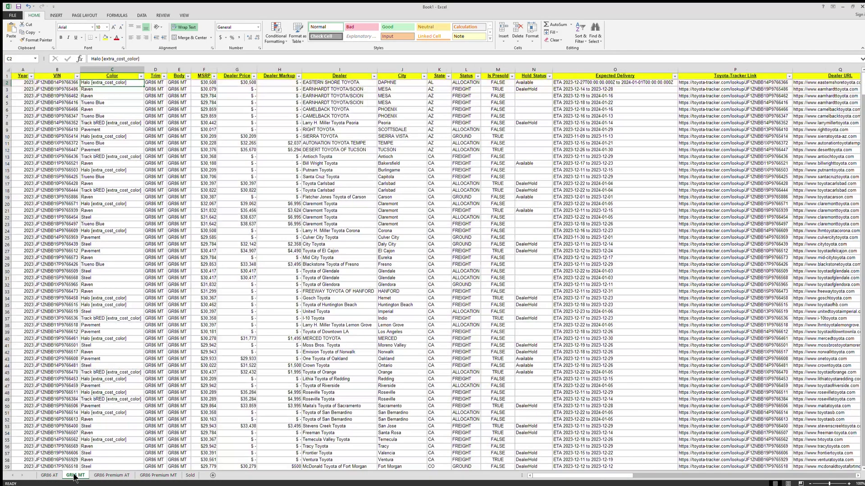
click(155, 476)
click(474, 356)
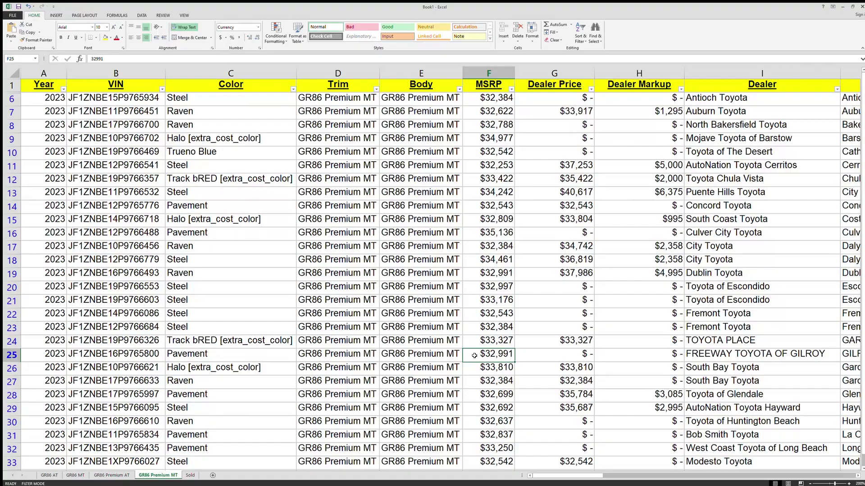
key(Right)
key(Right)
key(Right)
key(Right)
key(Right)
key(Right)
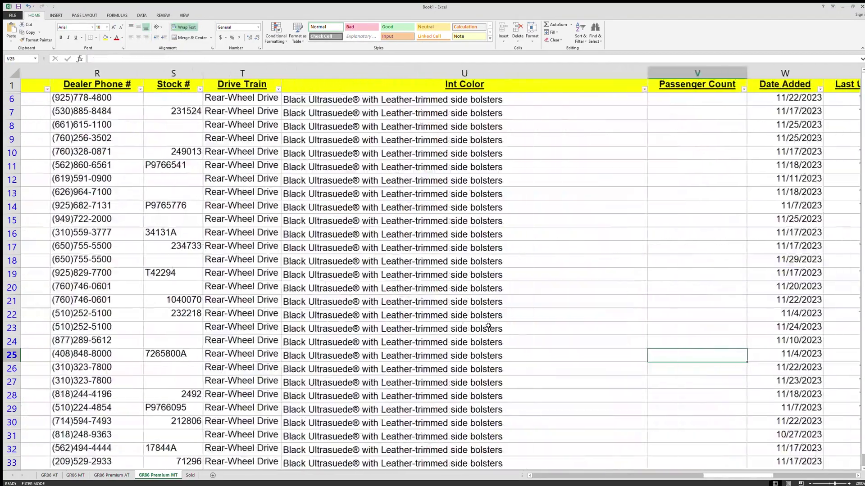
key(Right)
key(Right)
key(Right)
key(Right)
key(Left)
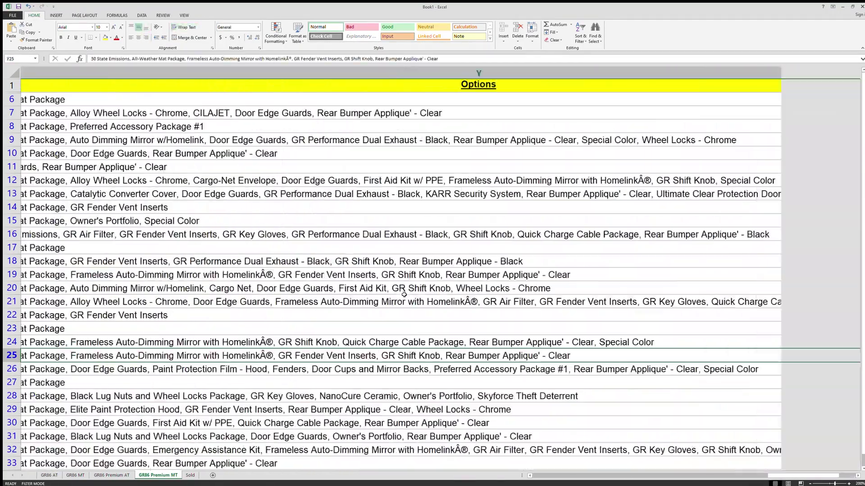
key(Left)
drag(481, 102, 469, 423)
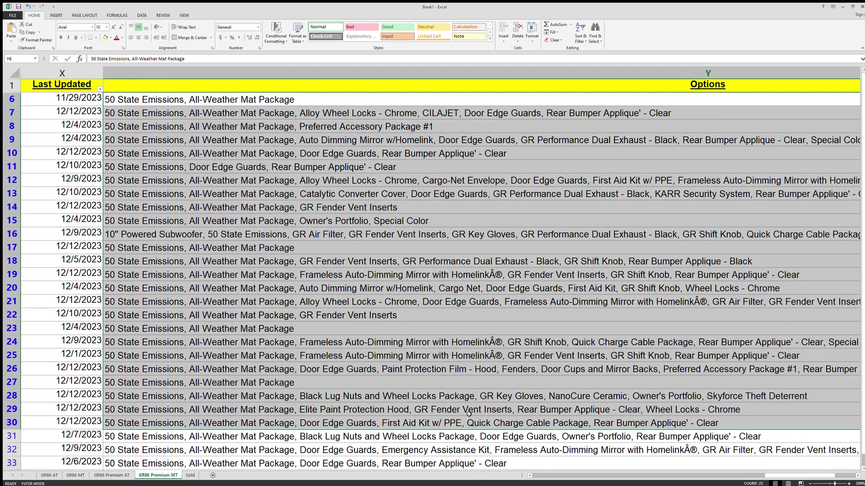
key(Left)
key(Left)
key(Left)
key(Left)
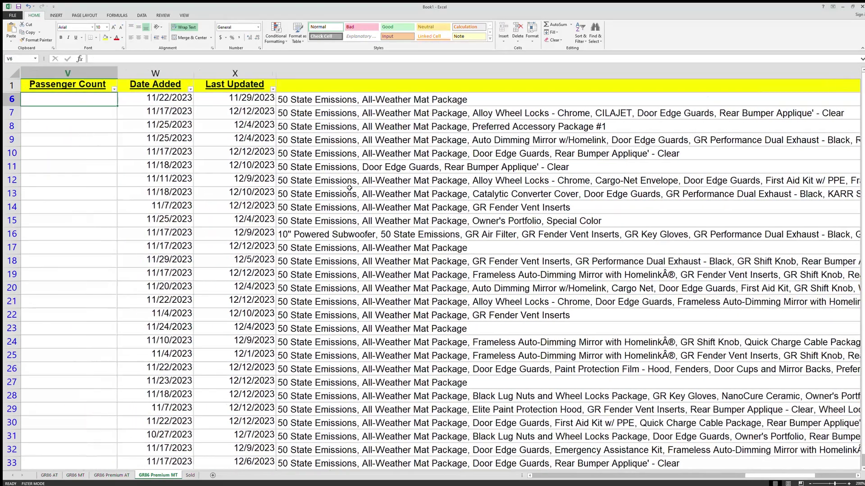
key(Left)
key(Left)
key(Left)
key(Left)
key(Left)
key(Left)
key(Left)
key(Left)
key(Left)
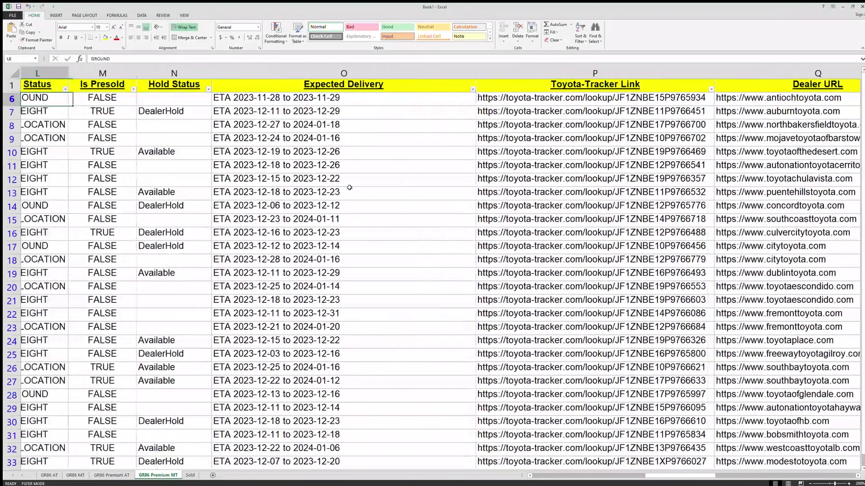
key(Left)
key(Left)
key(Left)
key(Left)
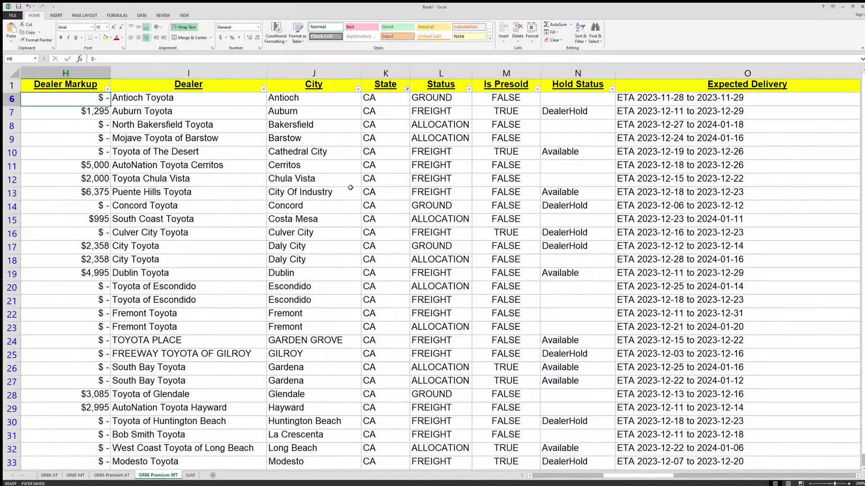
key(Left)
key(Left)
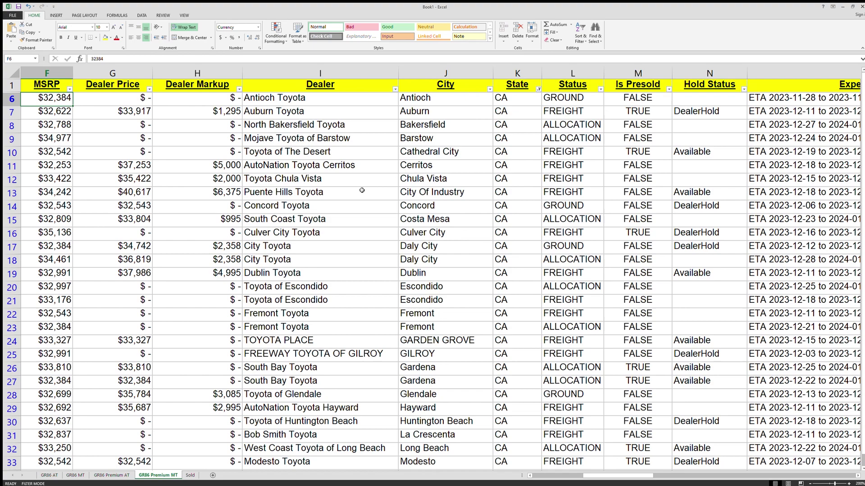
key(Left)
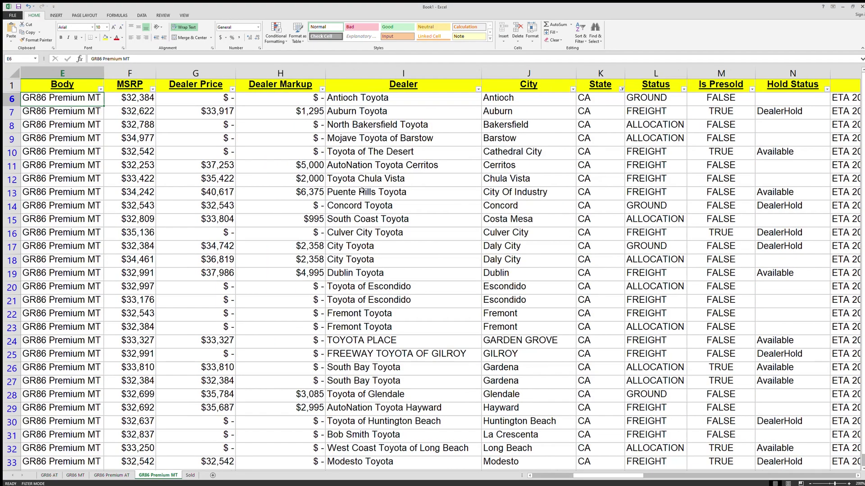
key(Left)
key(Left)
key(Left)
key(Left)
drag(451, 155, 814, 439)
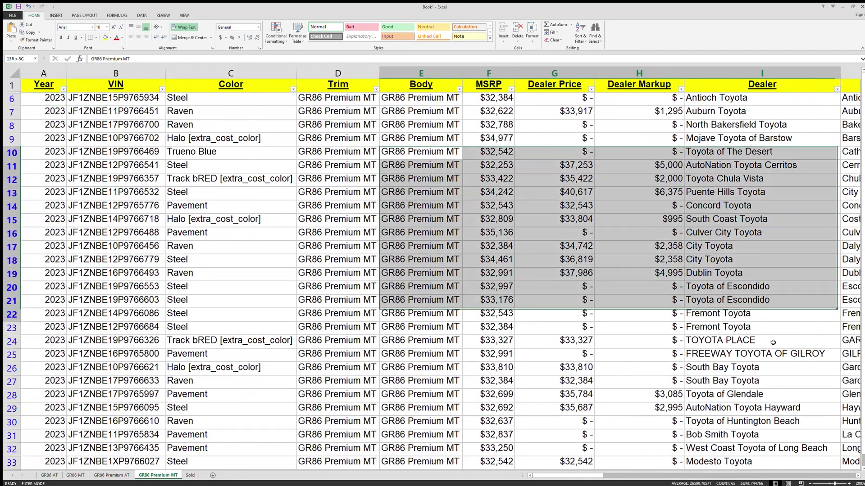
click(509, 290)
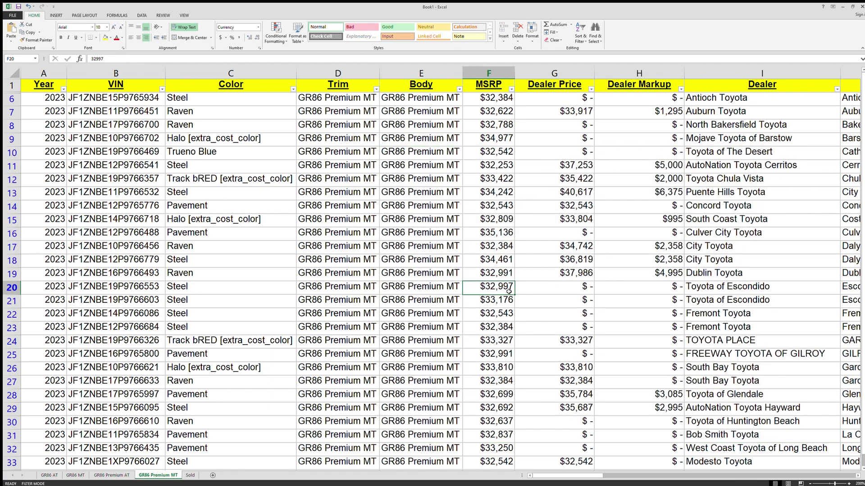